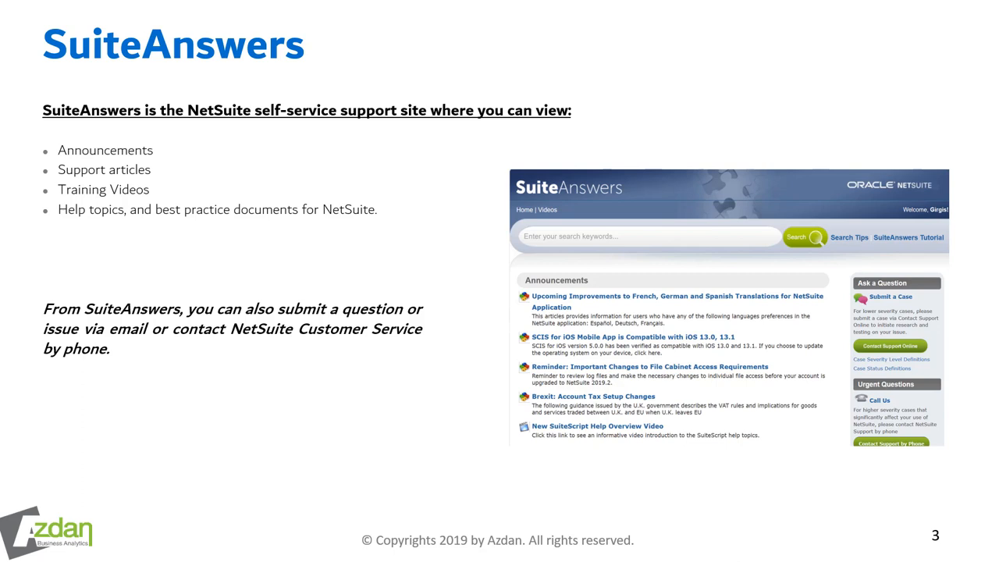
pyautogui.press('Right')
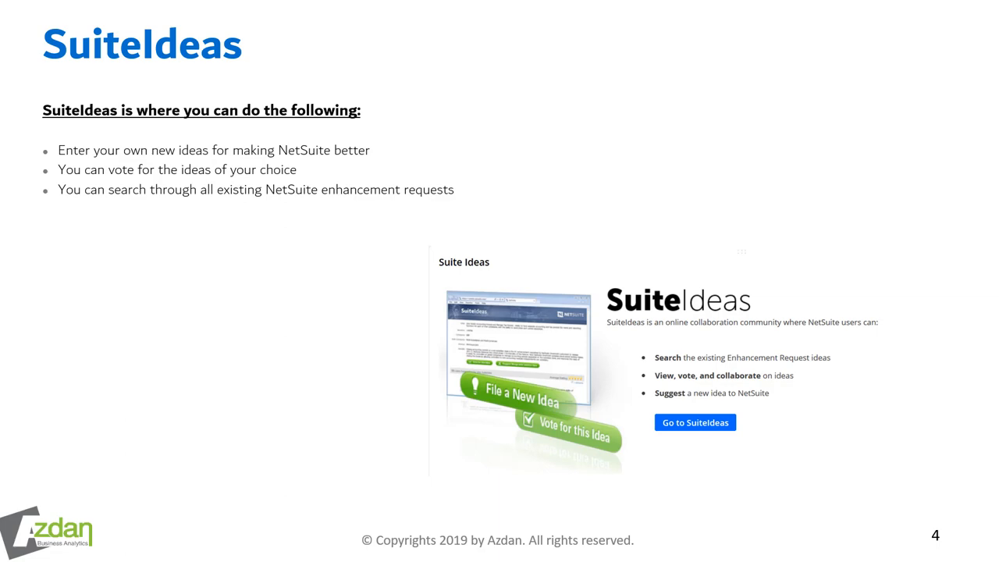
pyautogui.click(887, 356)
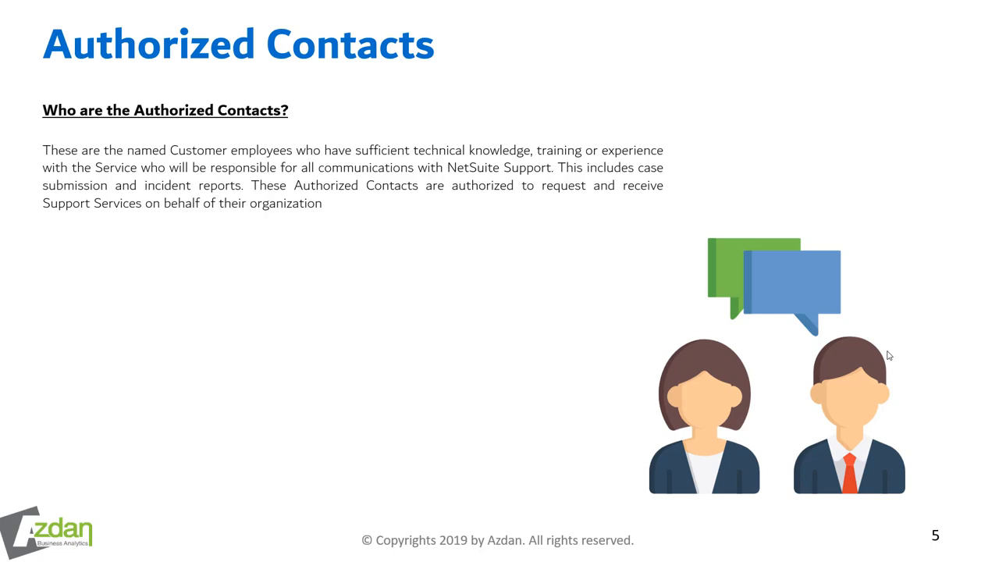
pyautogui.press('Right')
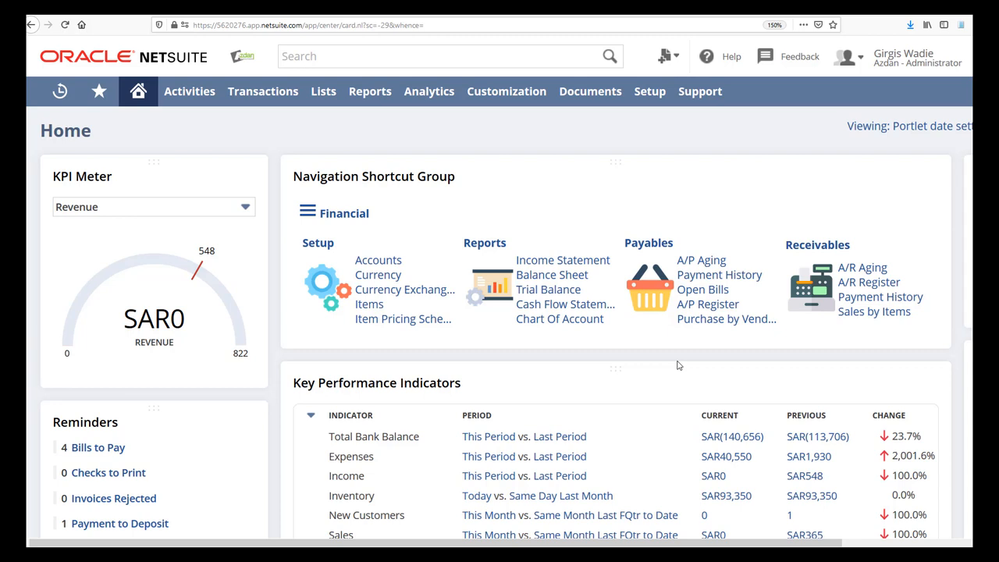
# - Find the employee's record with an employee-prefixed global search, open it for editing and check the roles assigned under its access settings
pyautogui.click(379, 55)
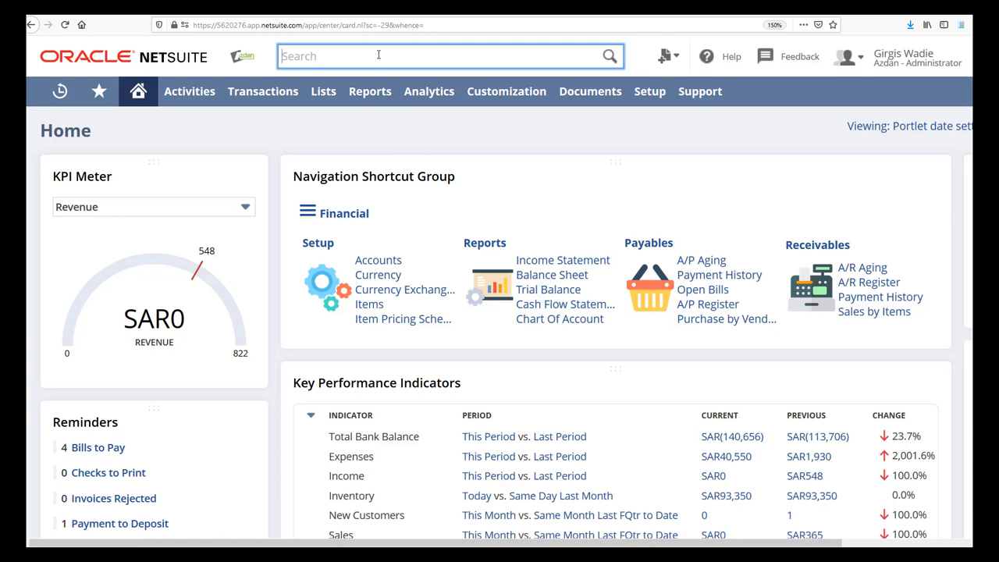
pyautogui.write('employee')
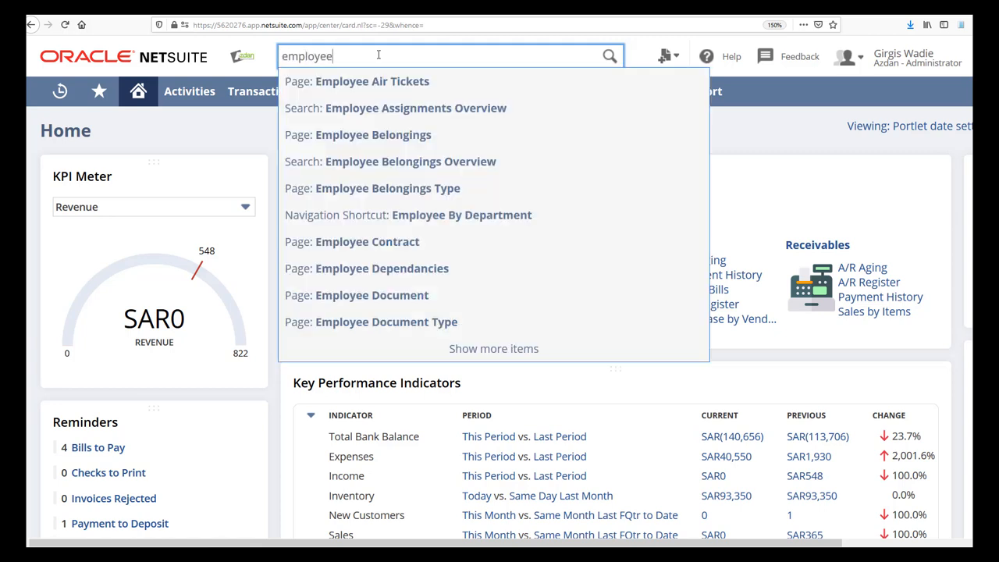
pyautogui.write(':girgis')
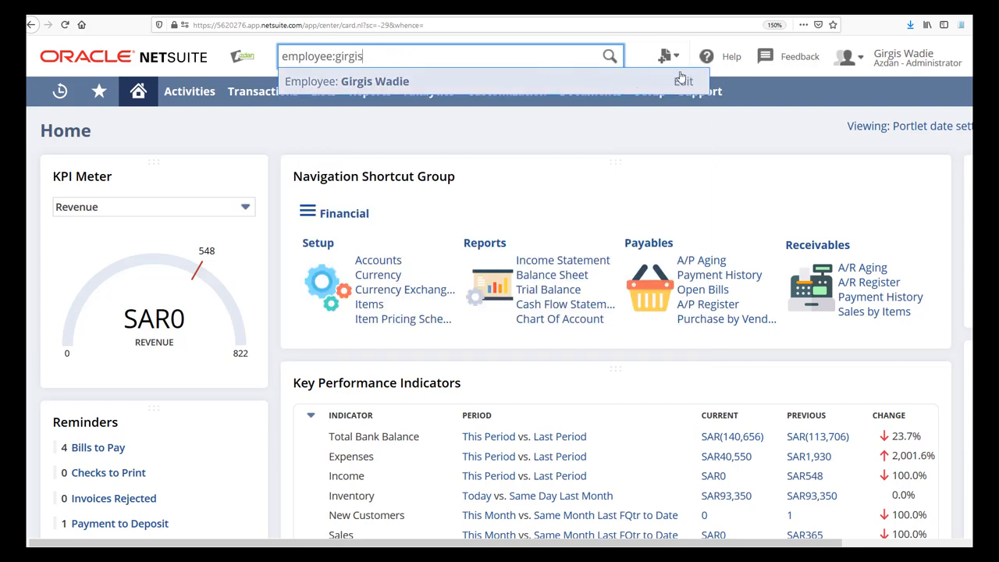
pyautogui.click(685, 81)
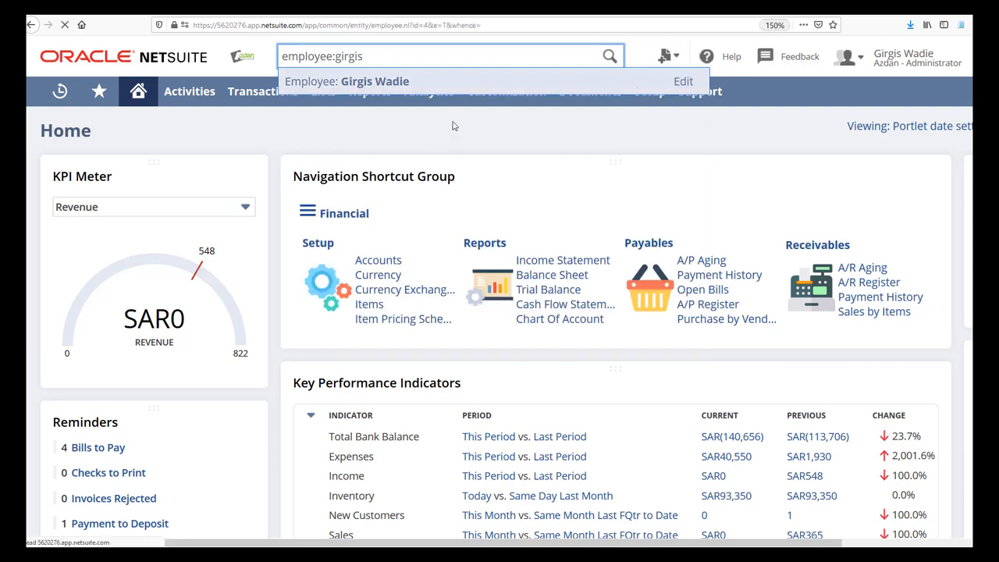
pyautogui.scroll(-5, 627, 419)
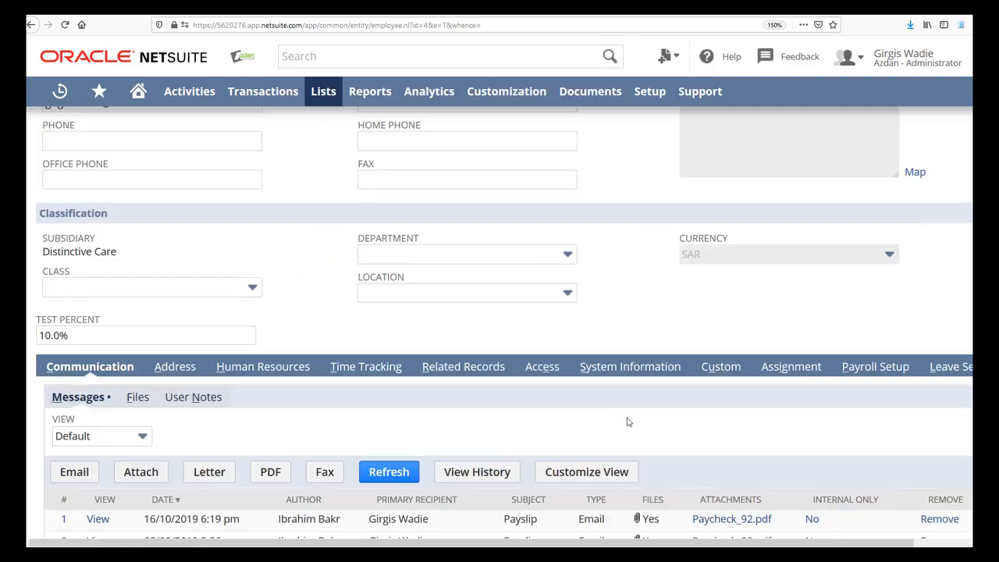
pyautogui.click(549, 369)
pyautogui.scroll(-6, 531, 406)
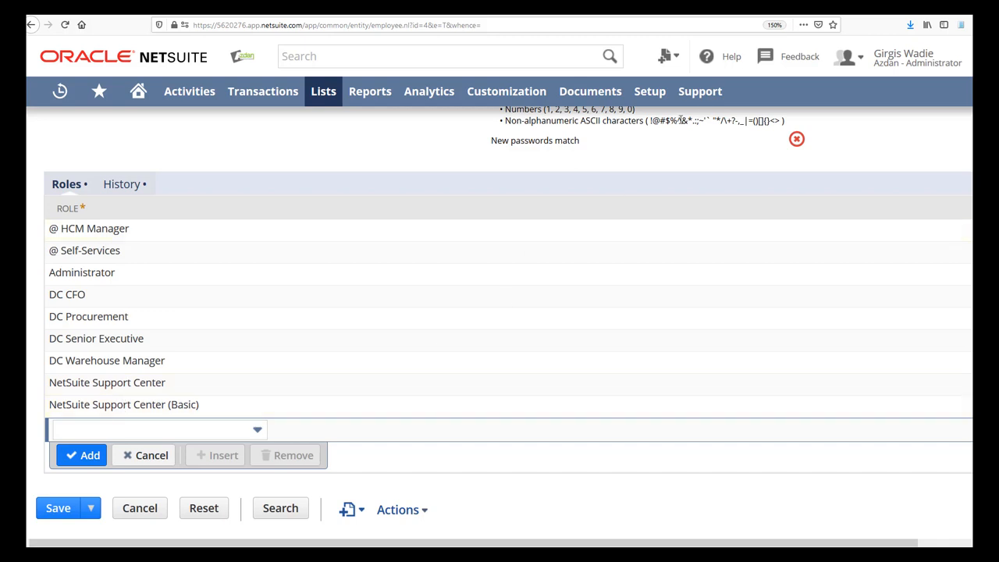
# - Open the Support page and examine its New Release, SuiteAnswers and Suite Ideas sections
pyautogui.moveTo(706, 105)
pyautogui.click(723, 129)
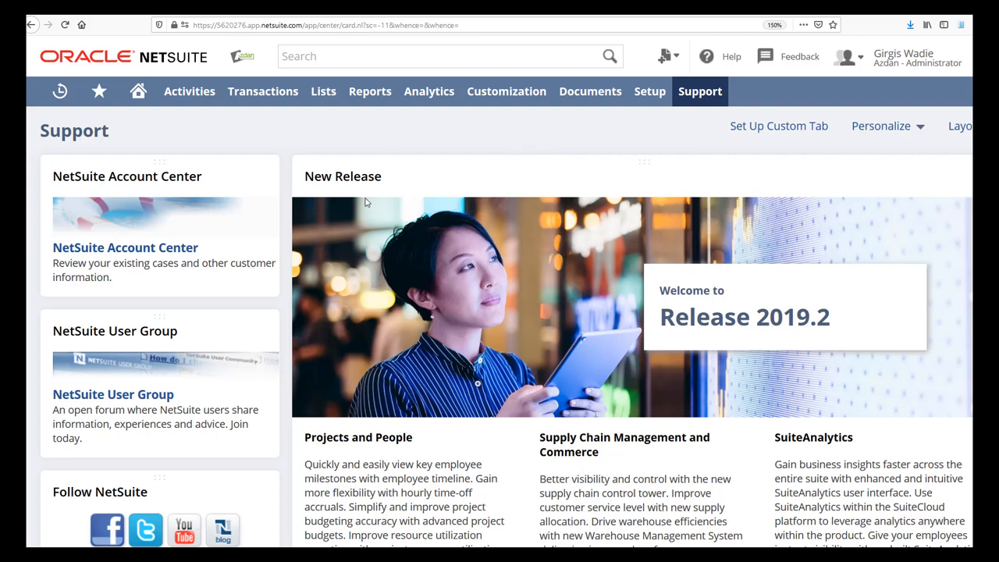
pyautogui.scroll(-5, 515, 138)
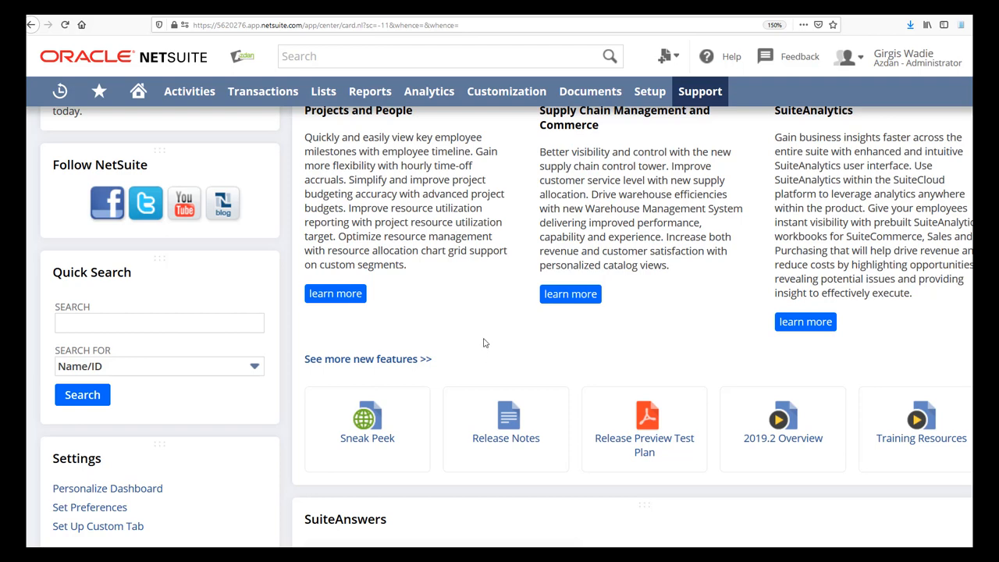
pyautogui.scroll(-5, 484, 344)
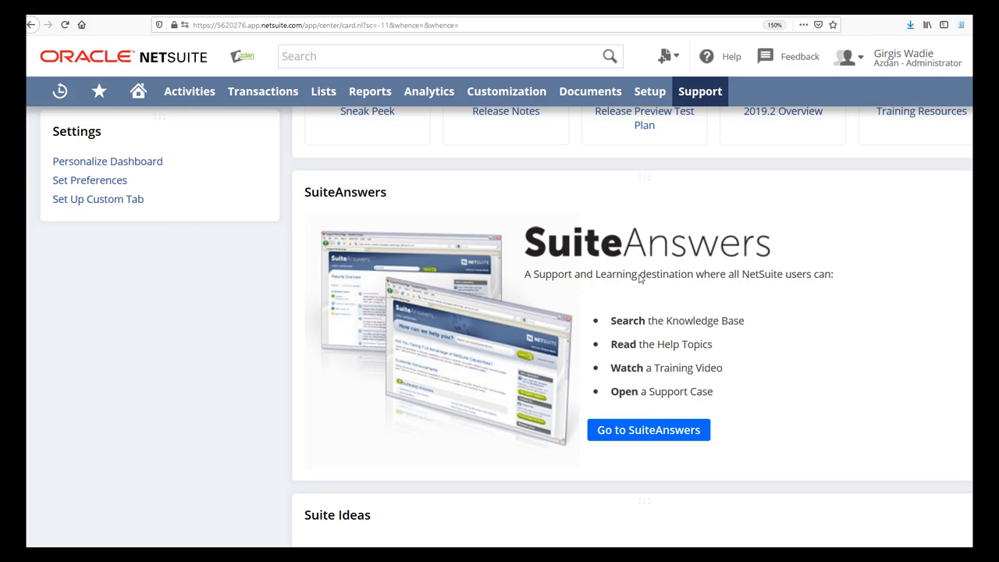
pyautogui.scroll(-5, 638, 279)
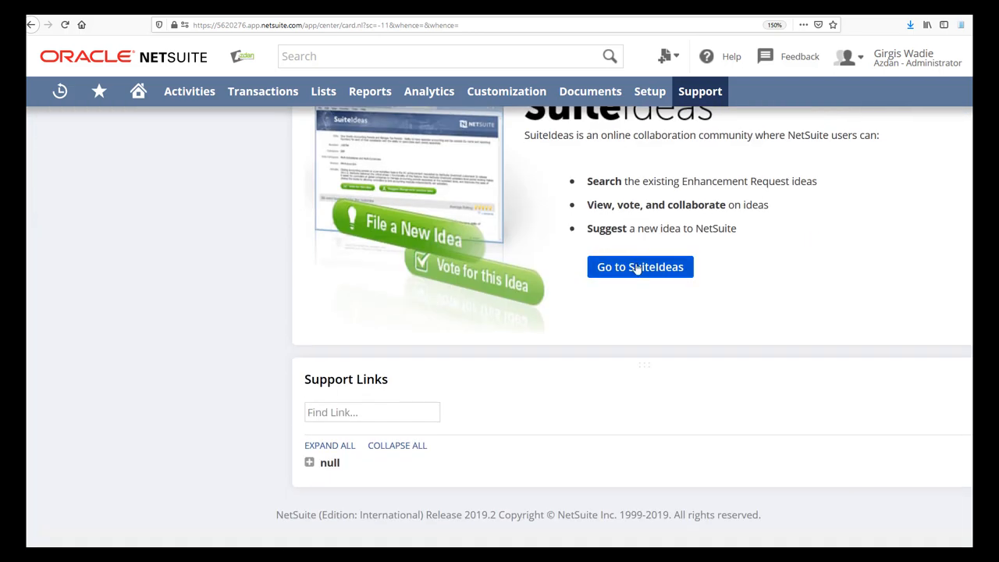
pyautogui.scroll(2, 638, 268)
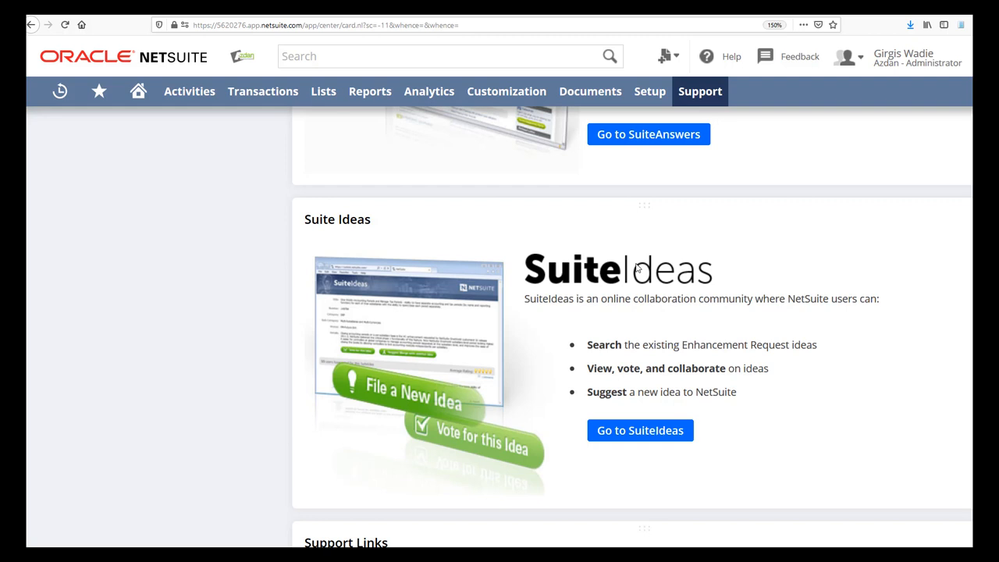
pyautogui.scroll(-1, 750, 383)
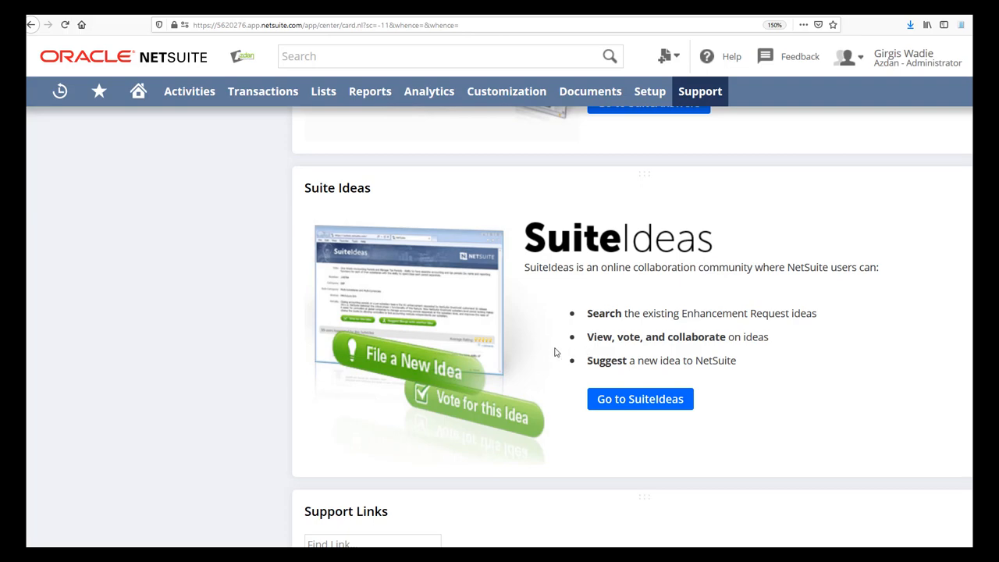
pyautogui.scroll(10, 204, 336)
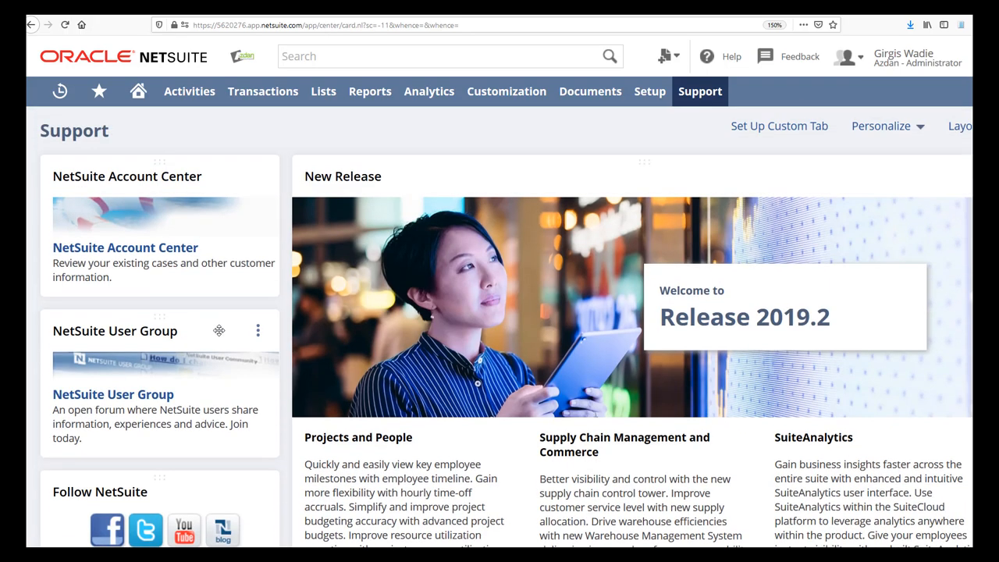
# - Go to the NetSuite Account Center and start a new record in its Authorized Contacts list
pyautogui.click(160, 256)
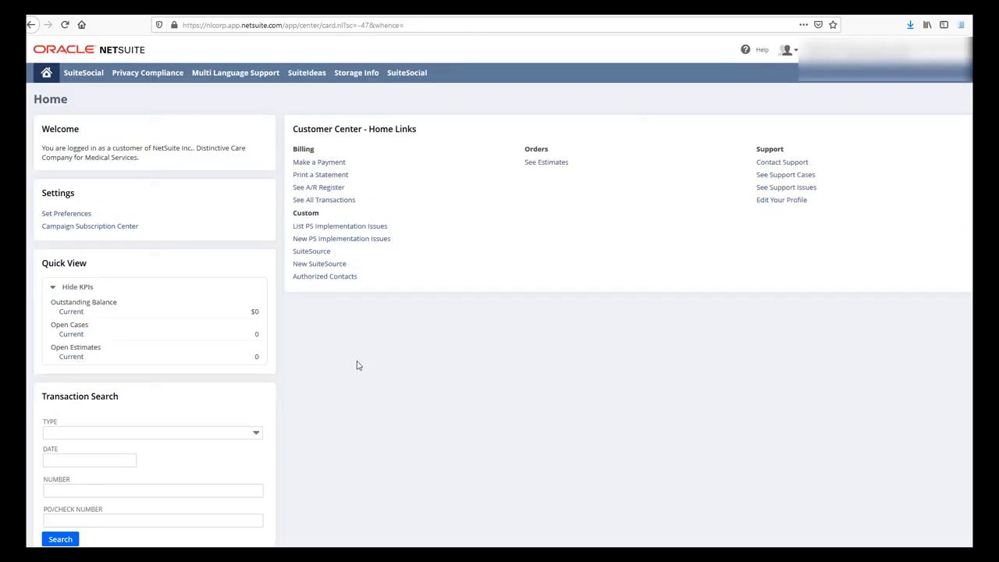
pyautogui.click(340, 281)
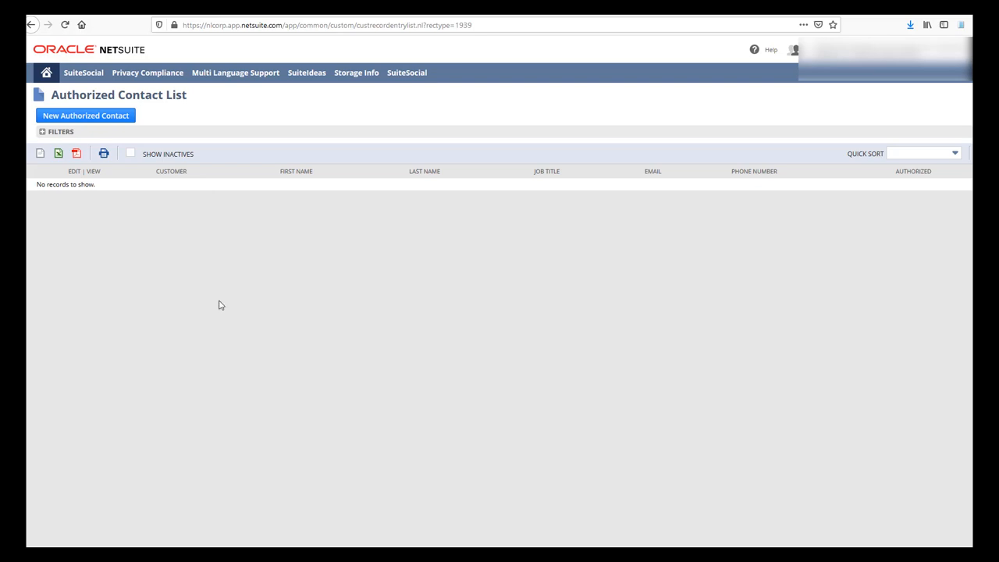
pyautogui.click(106, 123)
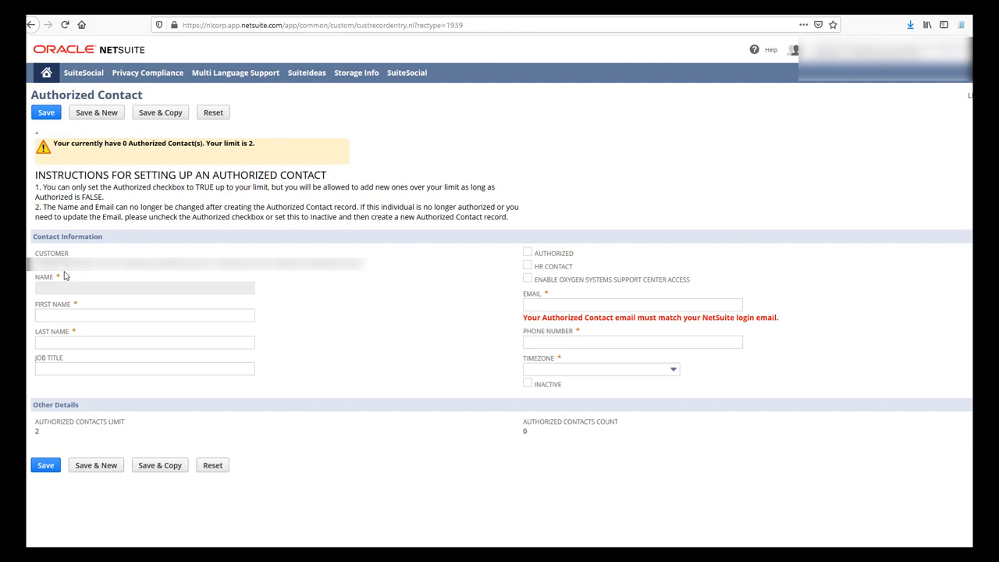
# - Review the authorized contact form's name, job title, email, phone number and timezone fields, plus the contacts limit and count
pyautogui.click(74, 314)
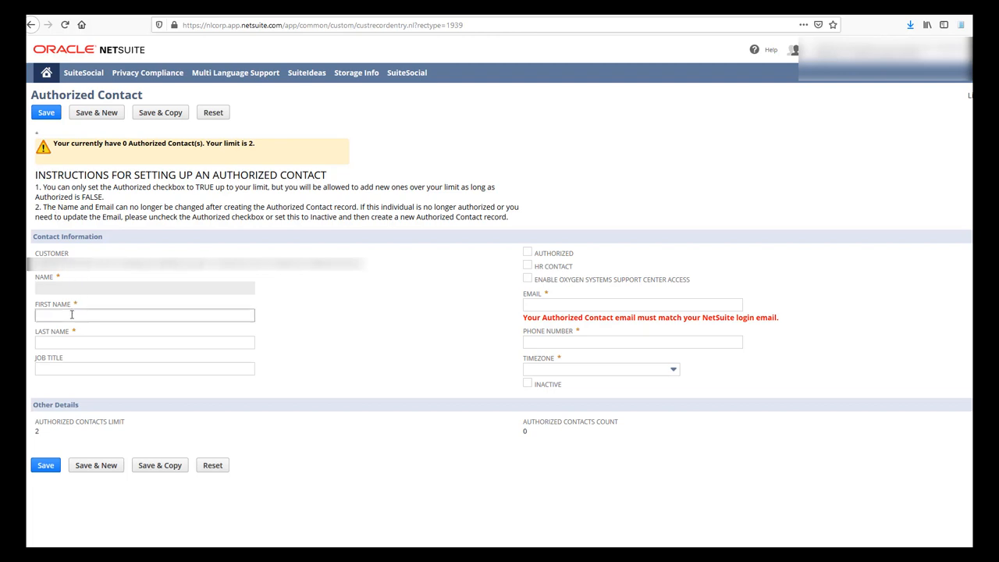
pyautogui.click(70, 344)
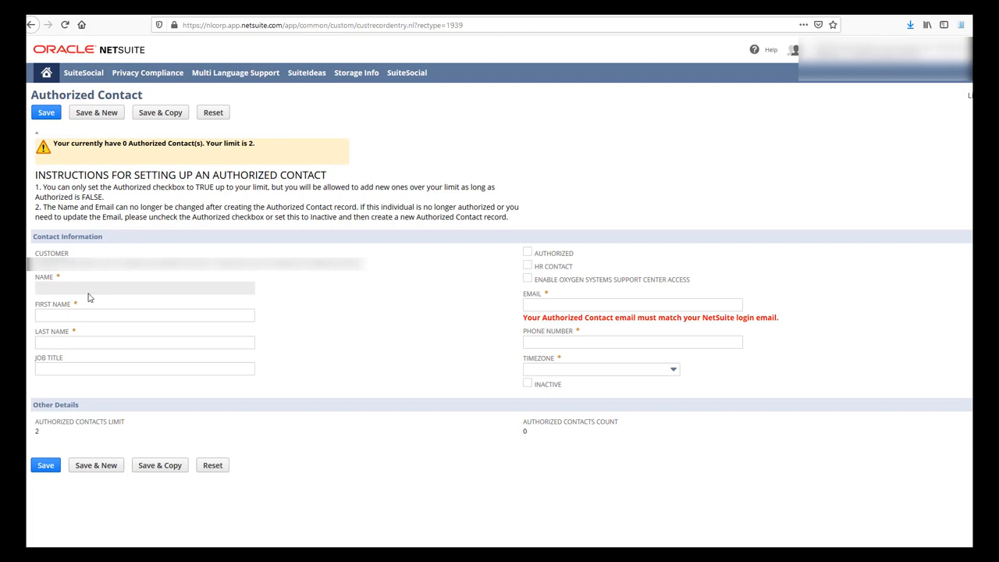
pyautogui.click(84, 369)
pyautogui.doubleClick(37, 431)
pyautogui.click(529, 434)
pyautogui.click(551, 303)
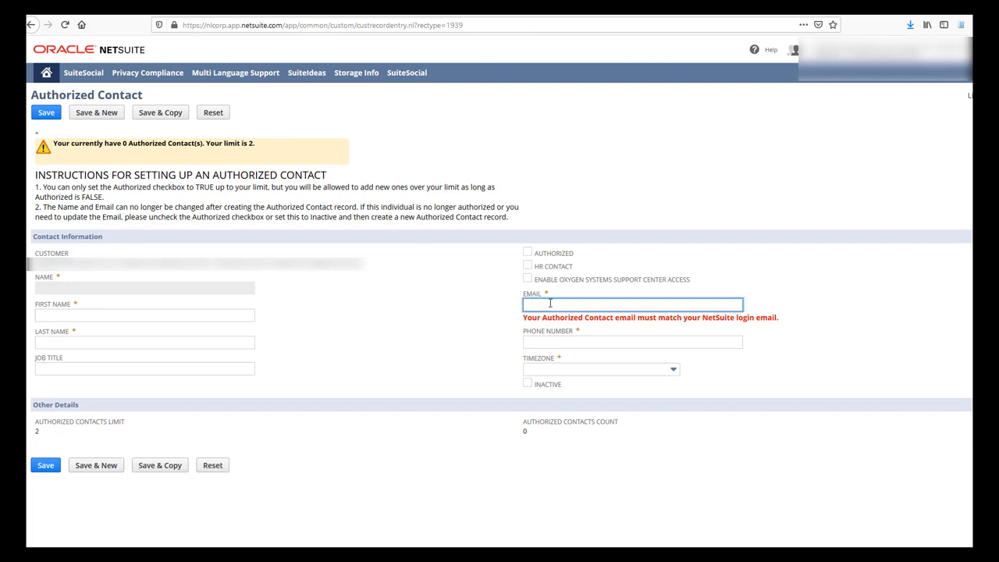
pyautogui.click(527, 323)
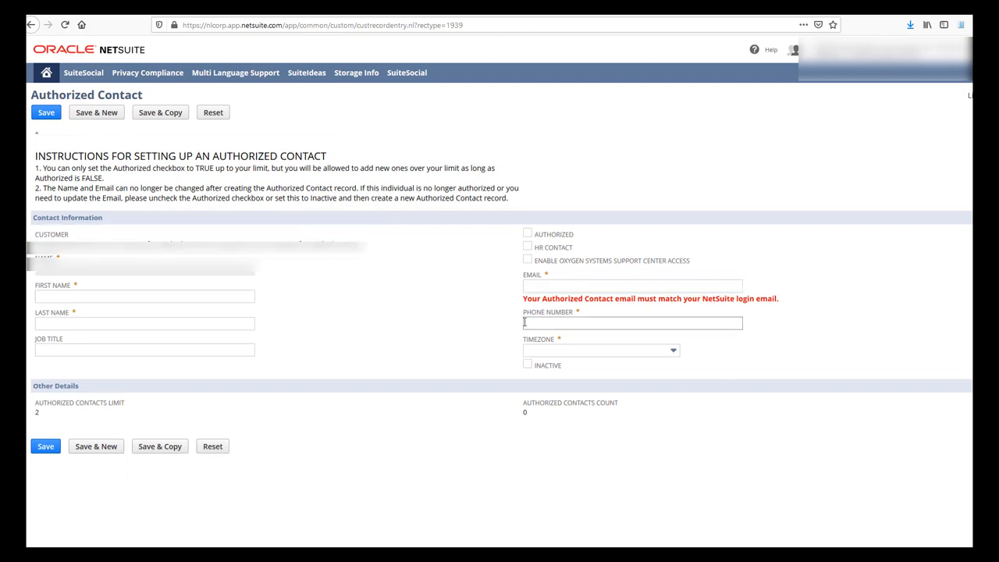
pyautogui.click(545, 313)
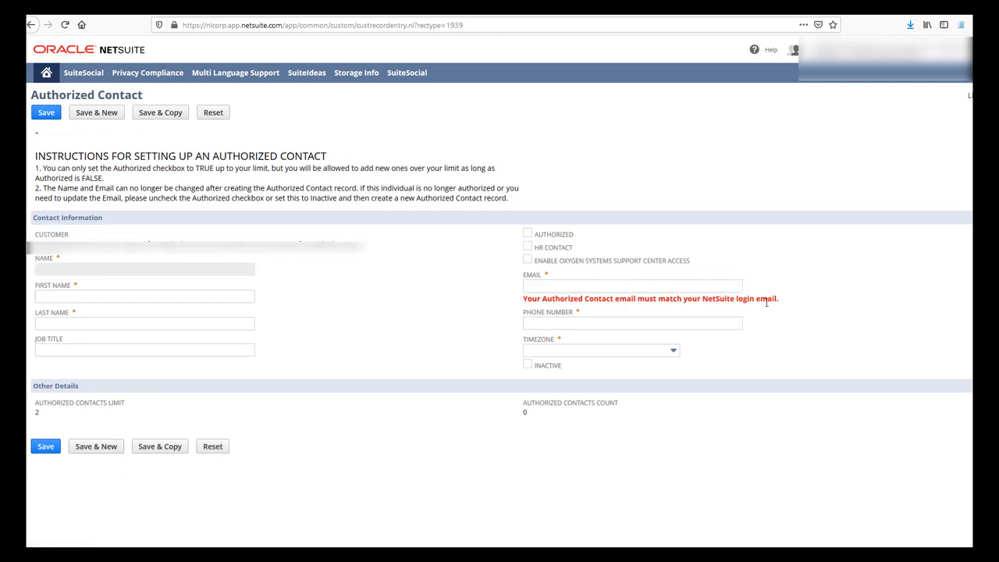
pyautogui.click(577, 324)
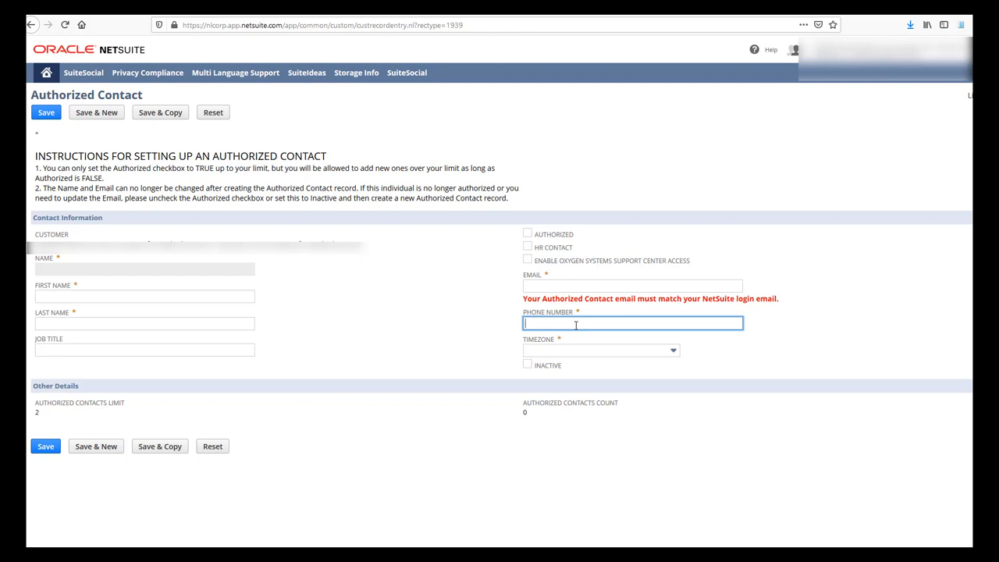
pyautogui.click(571, 353)
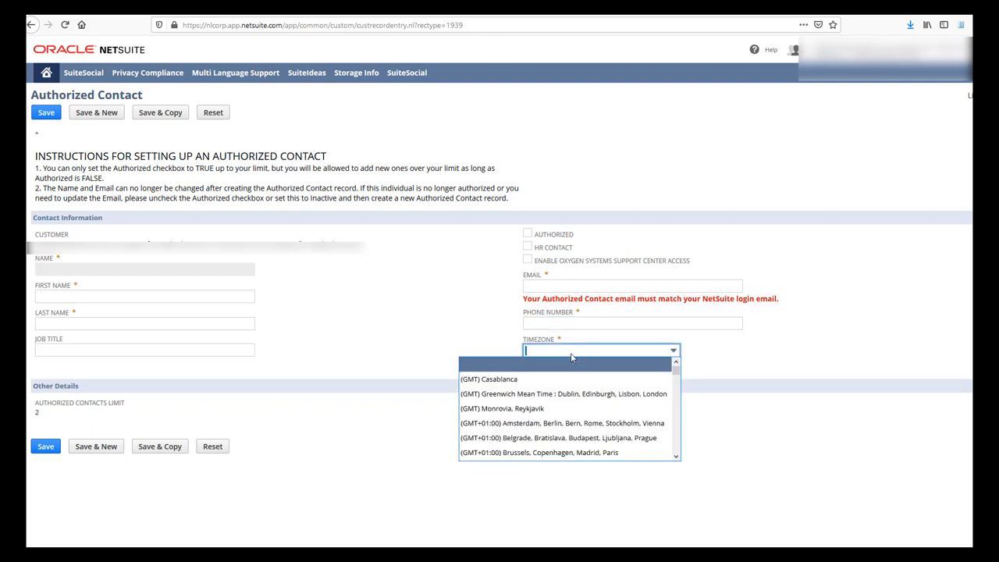
pyautogui.click(337, 342)
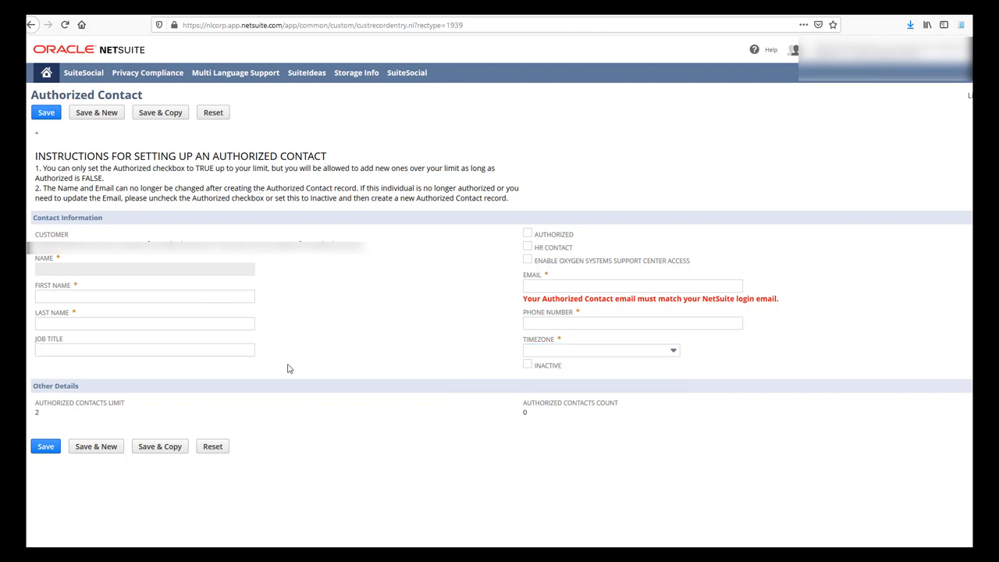
# - Return to the customer center home, open the support cases list and start a new case
pyautogui.click(47, 73)
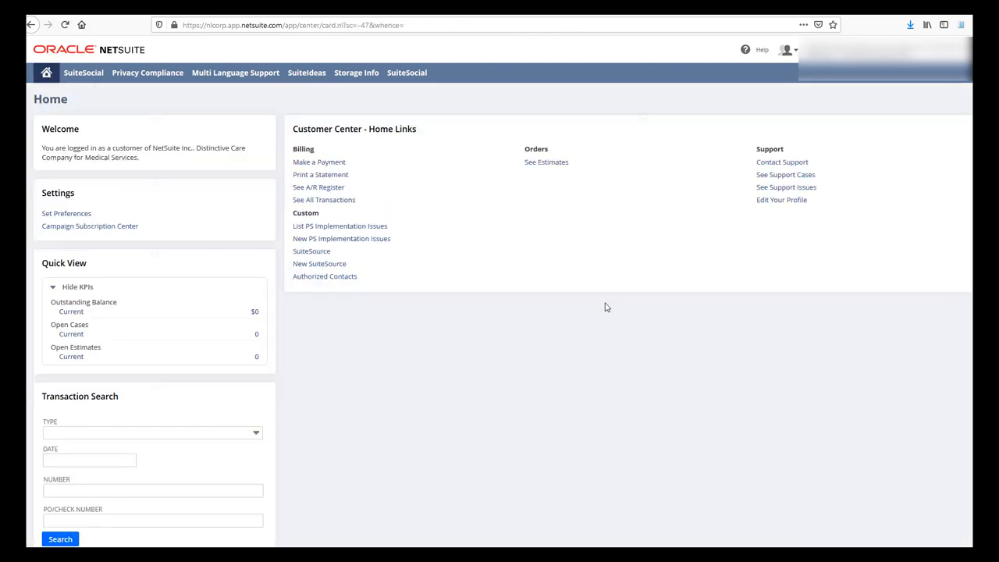
pyautogui.click(785, 177)
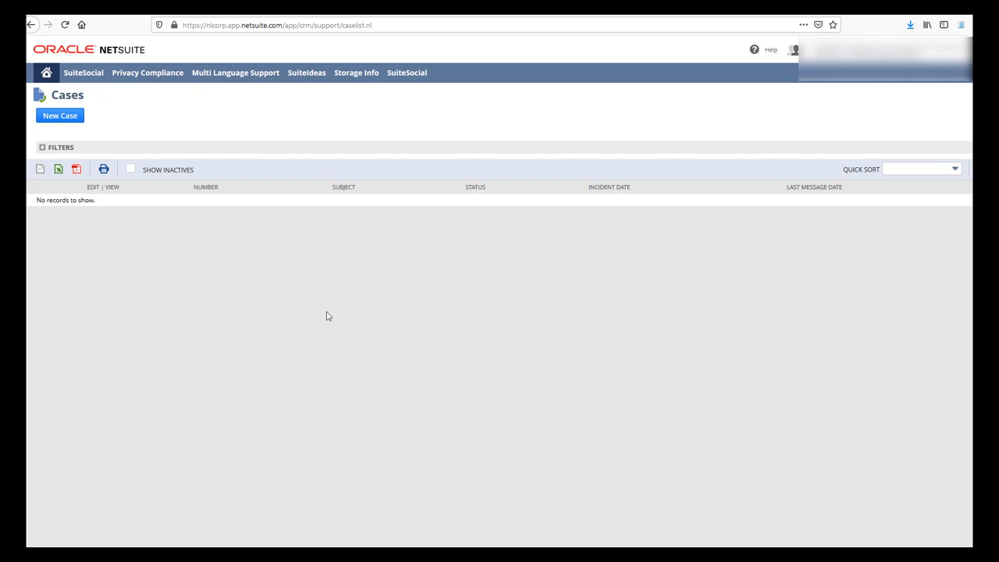
pyautogui.click(69, 118)
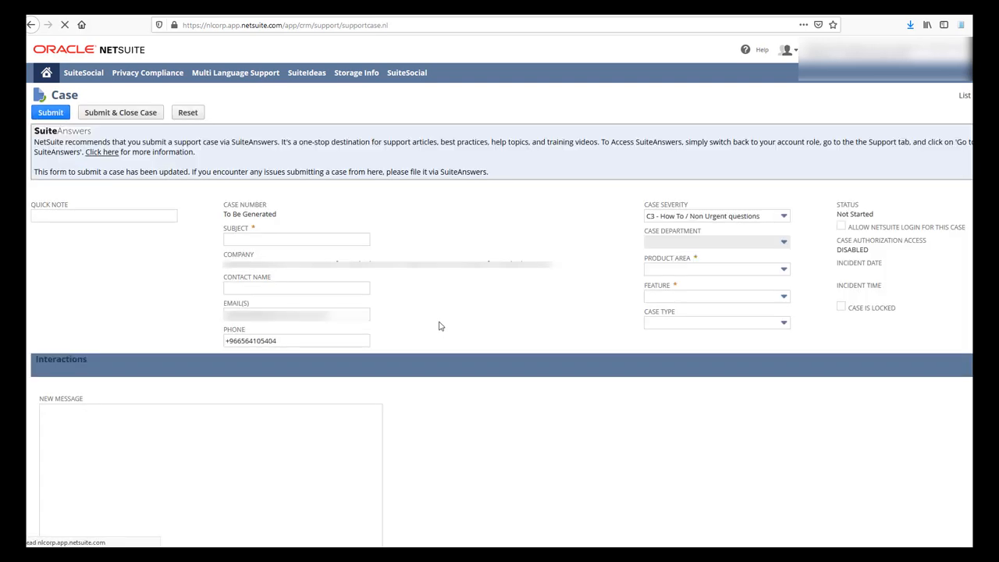
# - Review the new case's subject, contact name, email and phone fields and the available case severity options
pyautogui.click(289, 240)
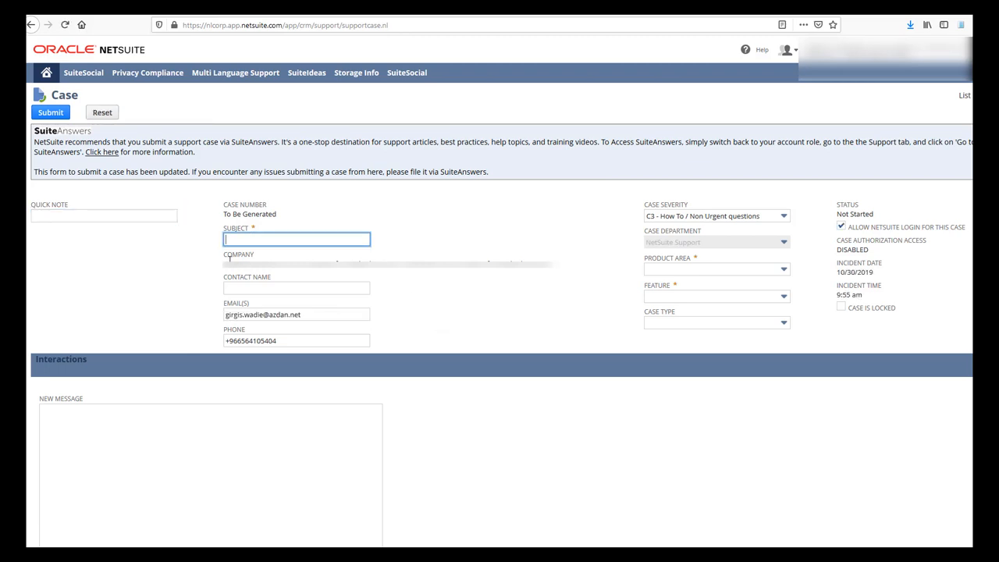
pyautogui.click(250, 289)
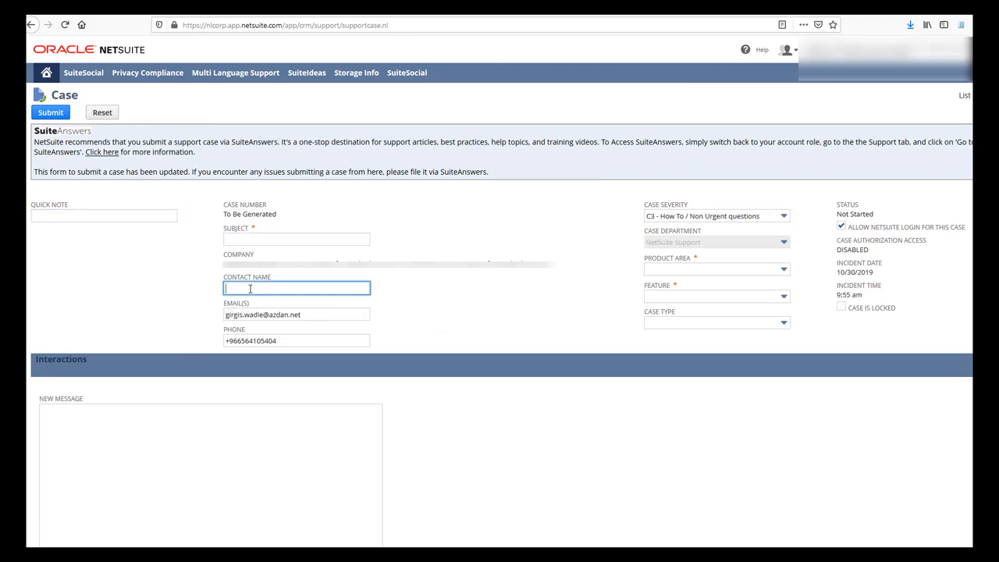
pyautogui.click(256, 316)
pyautogui.click(277, 342)
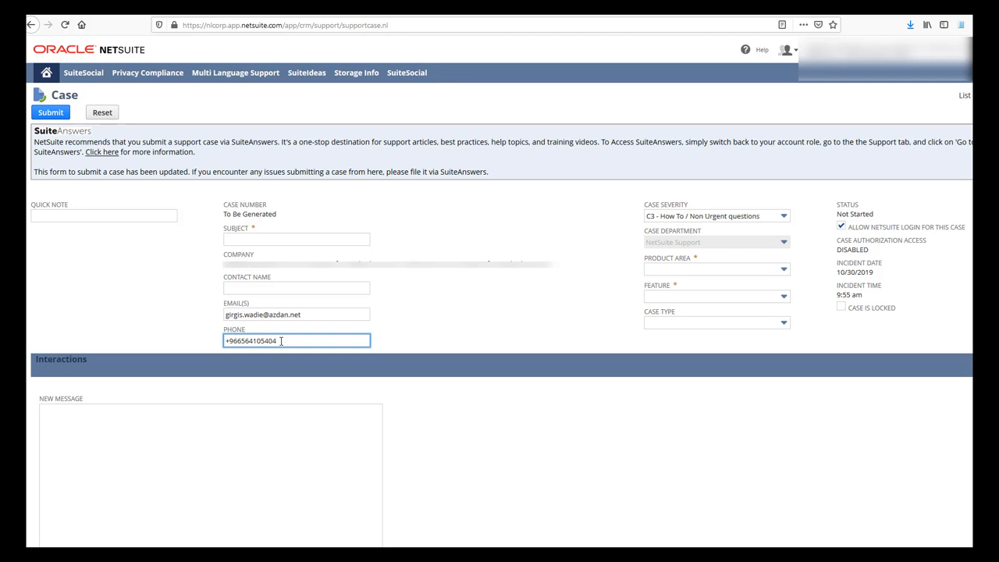
pyautogui.click(712, 217)
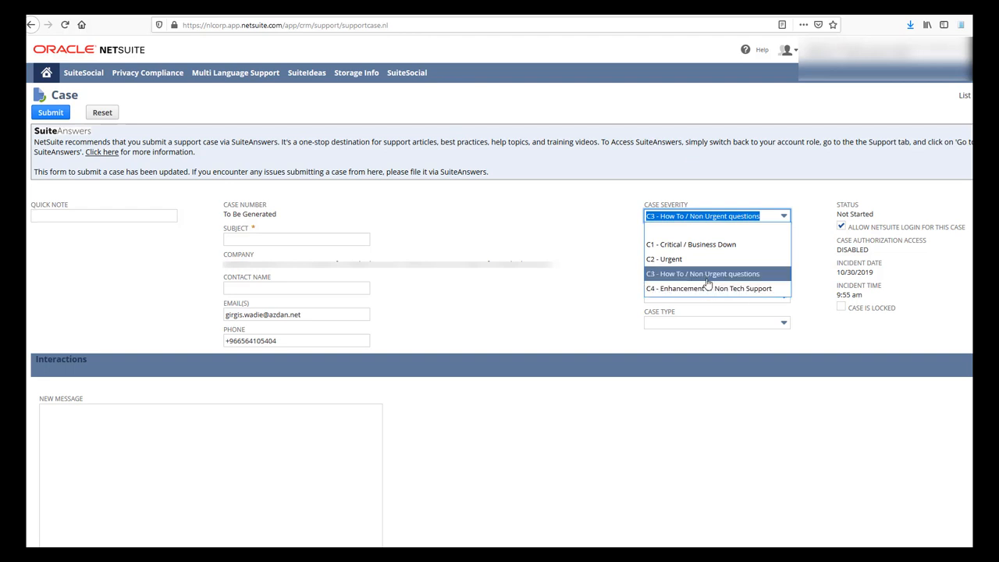
pyautogui.click(628, 231)
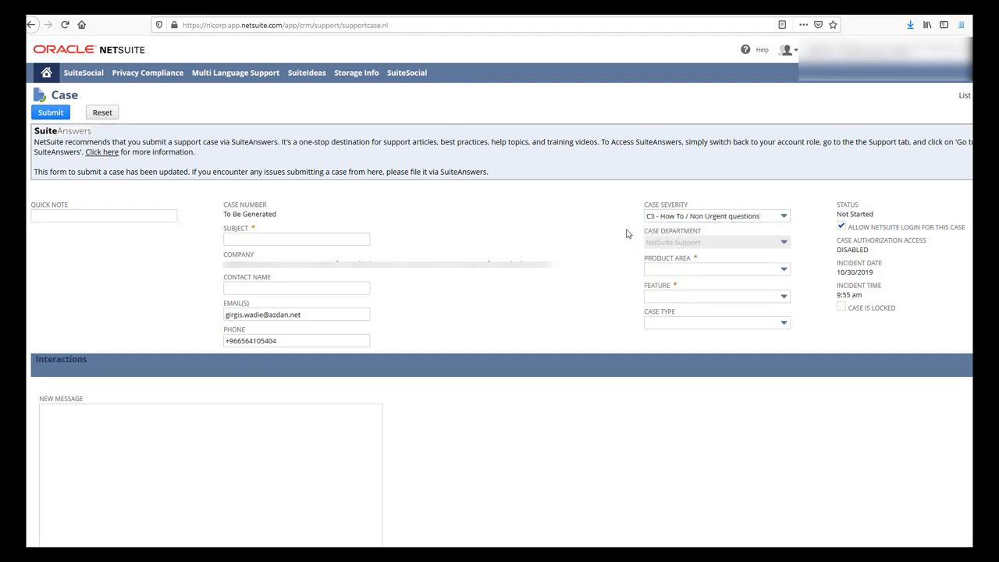
# - Set the case's product area to Basic Accounting and its feature to Auto-Generated Numbers
pyautogui.click(671, 271)
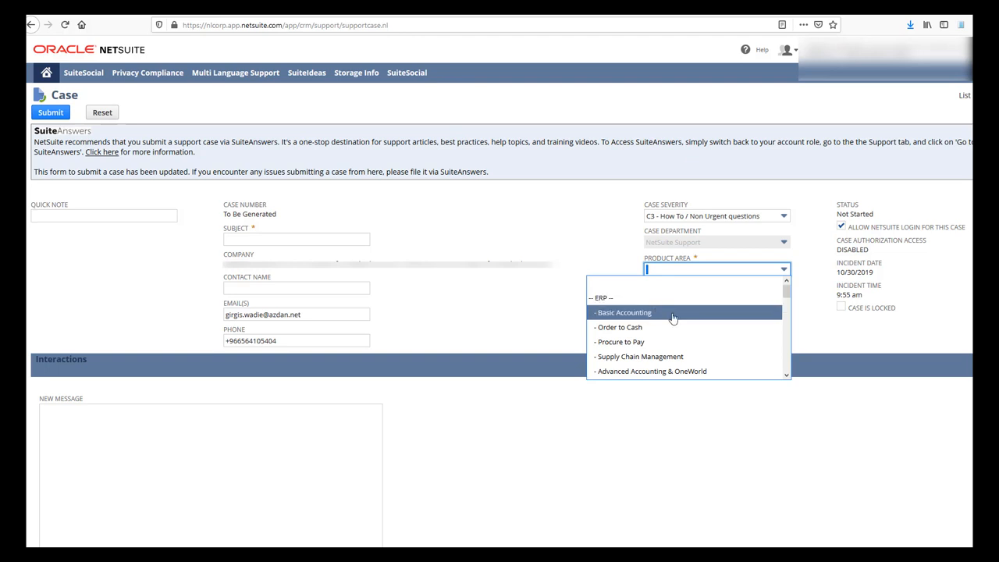
pyautogui.click(673, 314)
pyautogui.click(695, 298)
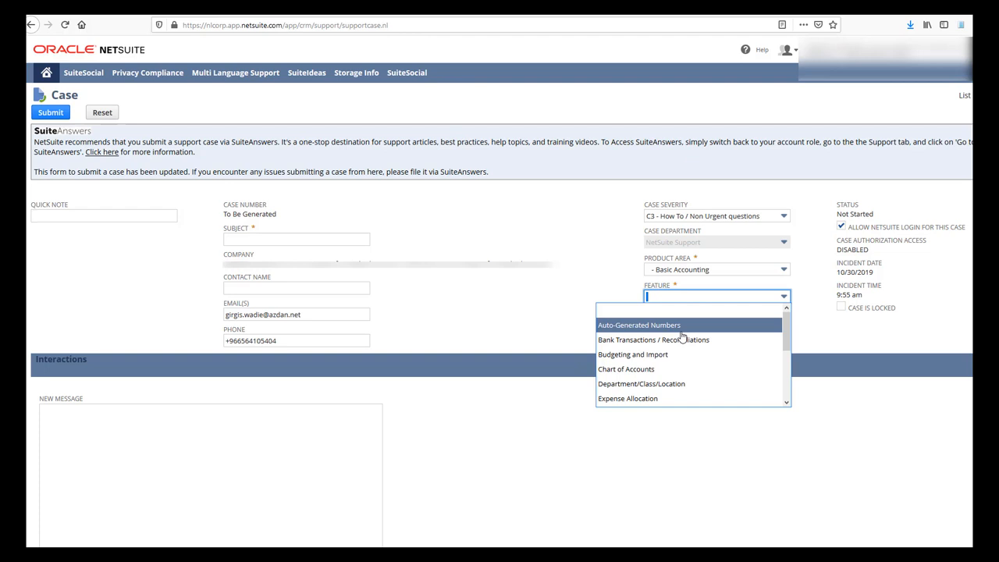
pyautogui.click(681, 328)
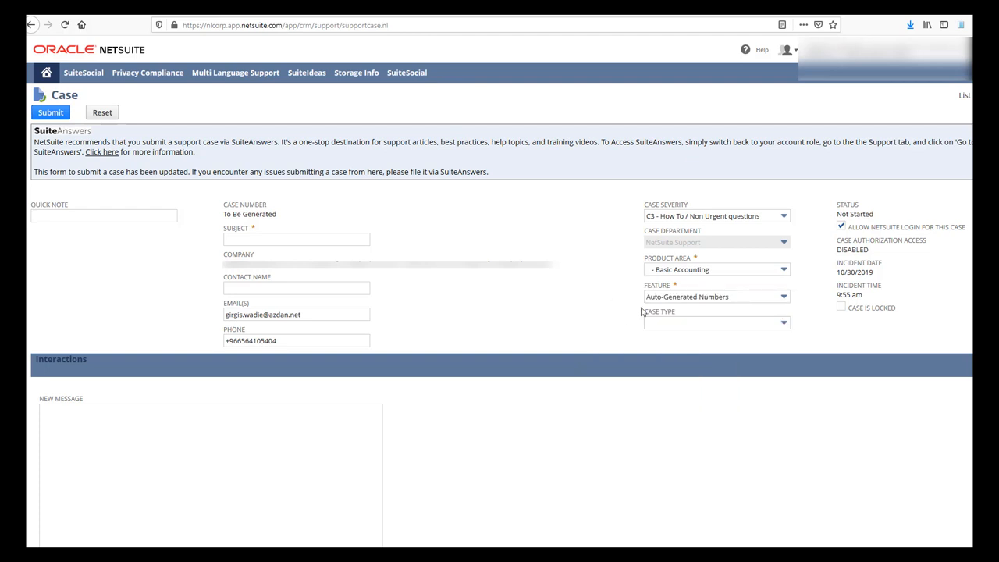
# - Review the available case type options, leaving the case type blank
pyautogui.click(671, 323)
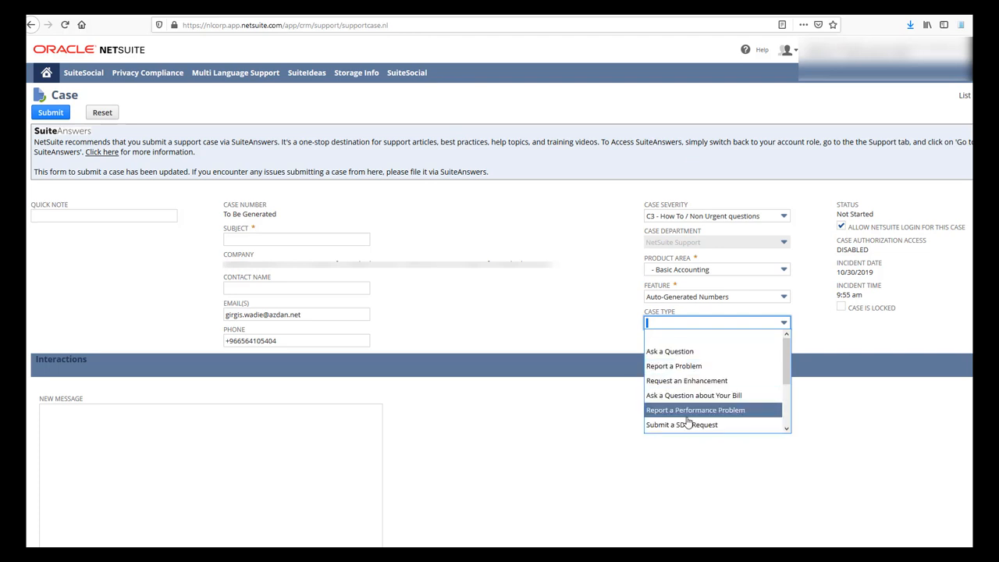
pyautogui.scroll(-2, 688, 412)
pyautogui.click(662, 330)
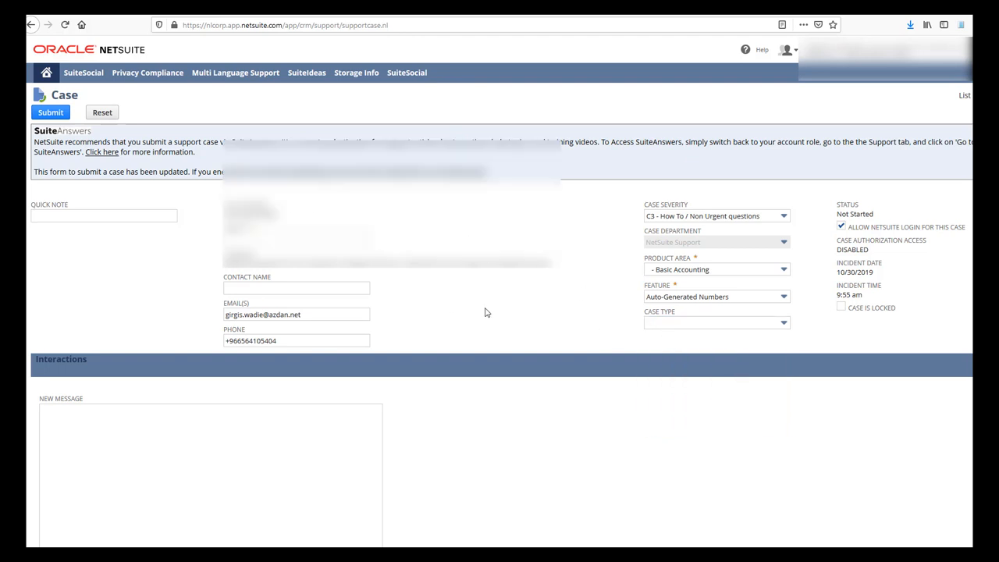
# - Examine the new message box under Interactions, the form's submit option and the case status field
pyautogui.scroll(-3, 489, 310)
pyautogui.click(211, 344)
pyautogui.scroll(-2, 234, 332)
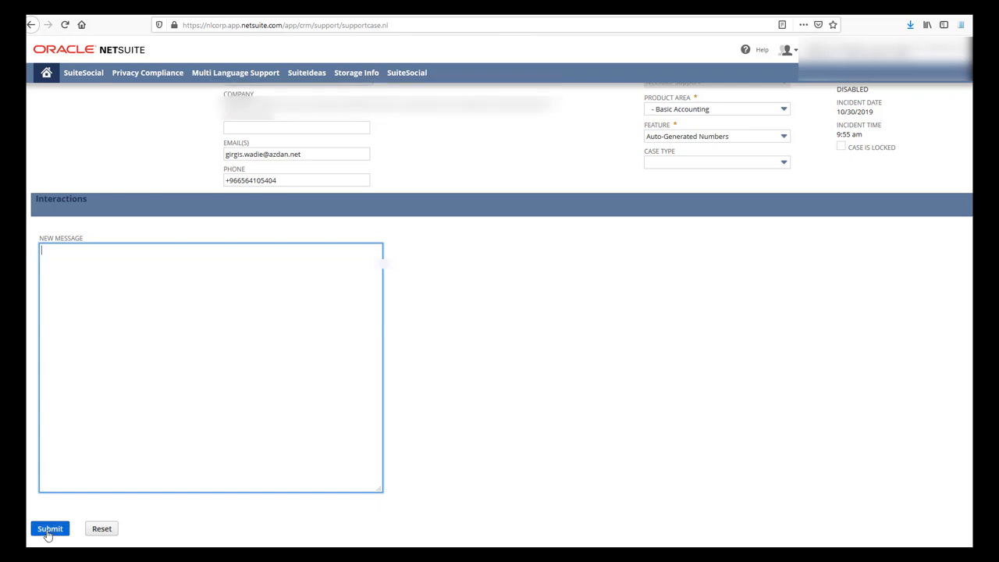
pyautogui.scroll(3, 169, 414)
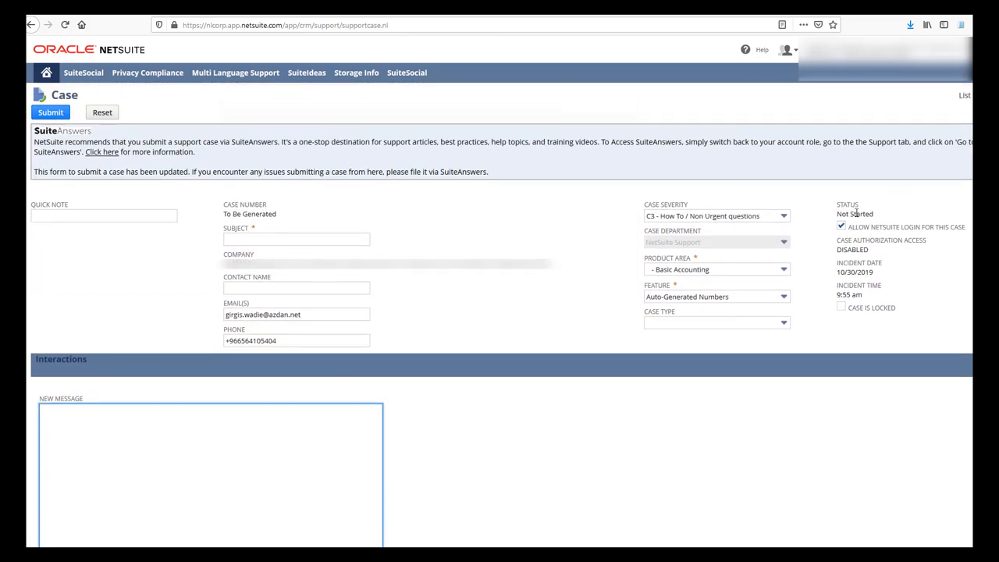
pyautogui.click(866, 219)
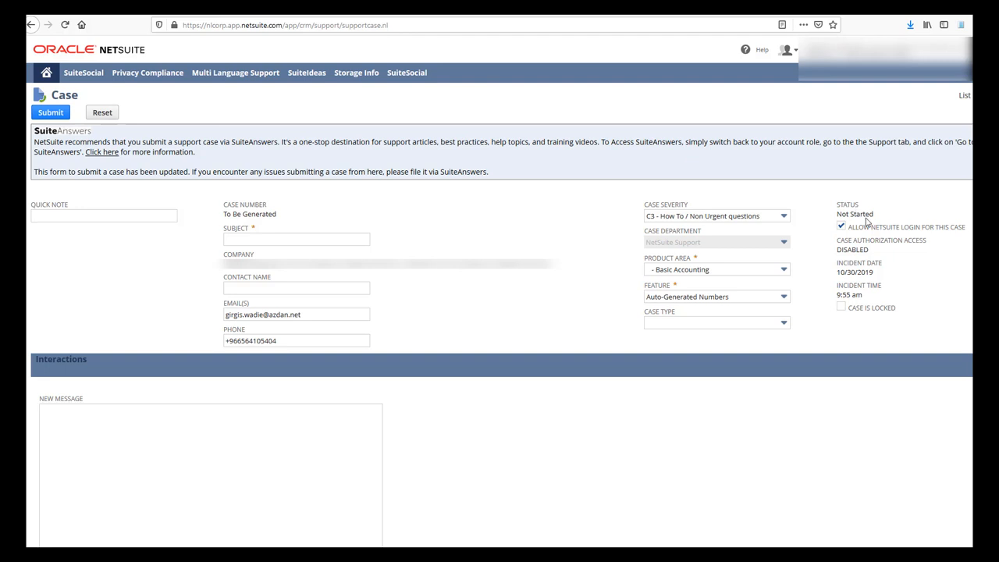